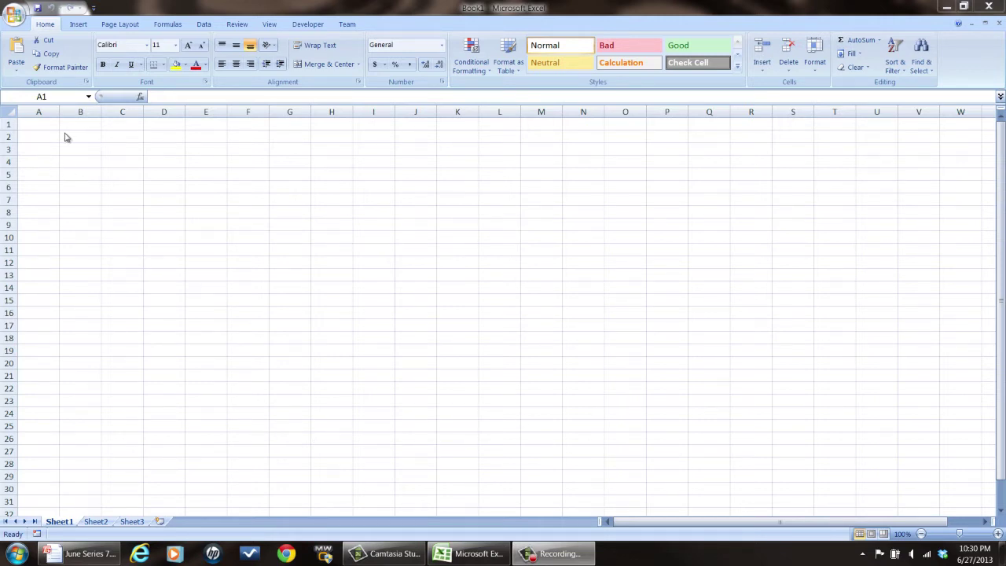
Step: Merge and centre the cells across columns A and B
click(26, 114)
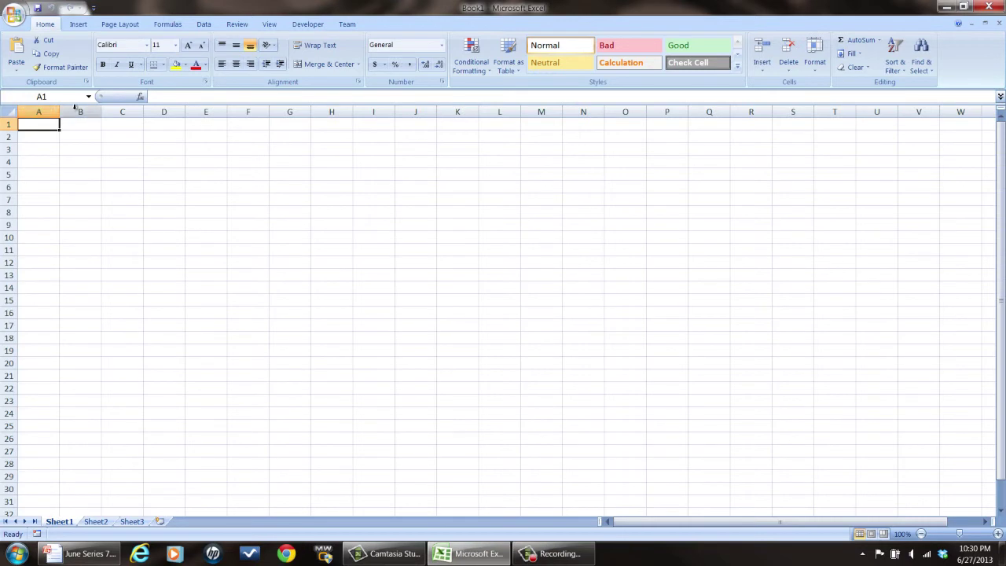
drag(40, 111, 80, 113)
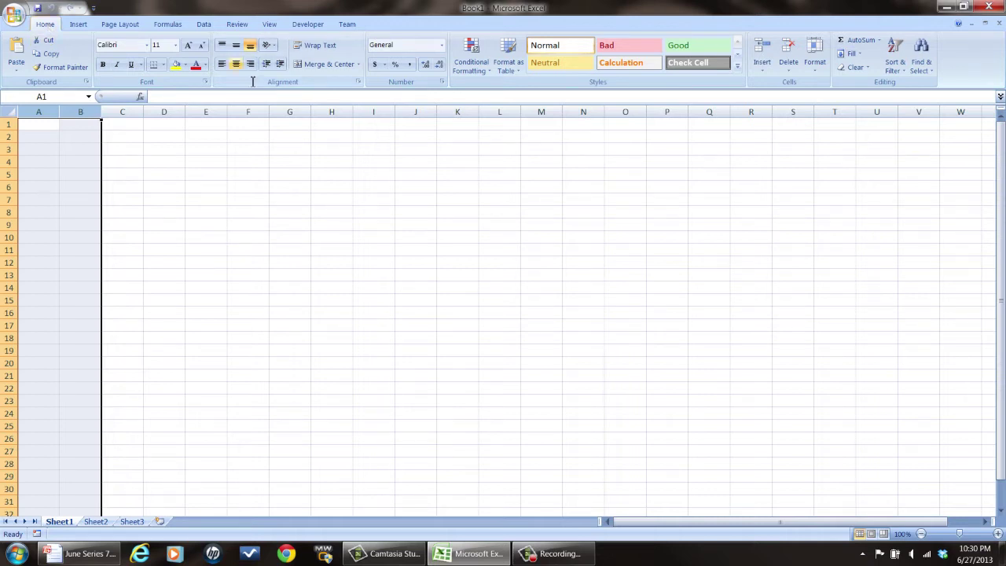
click(357, 64)
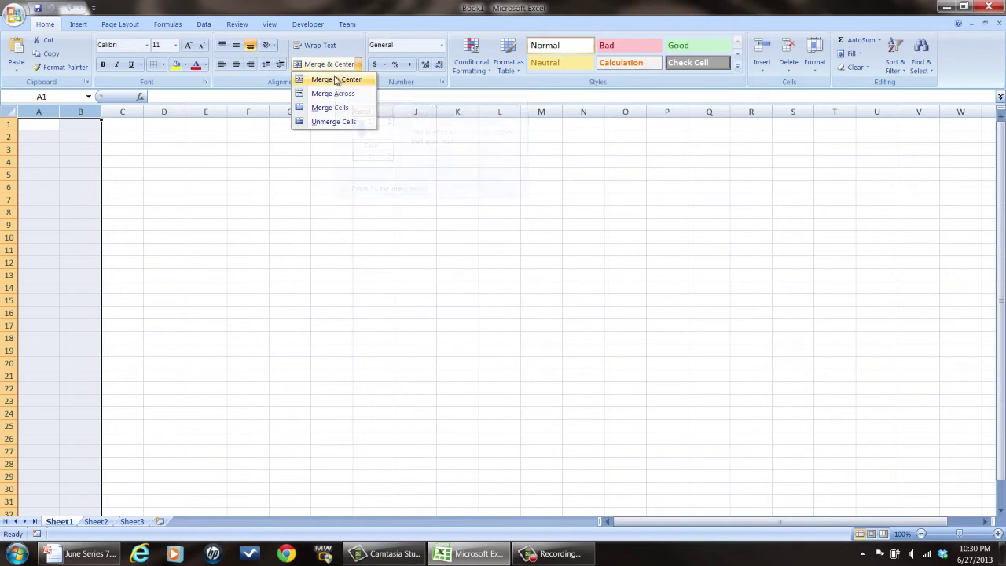
click(334, 79)
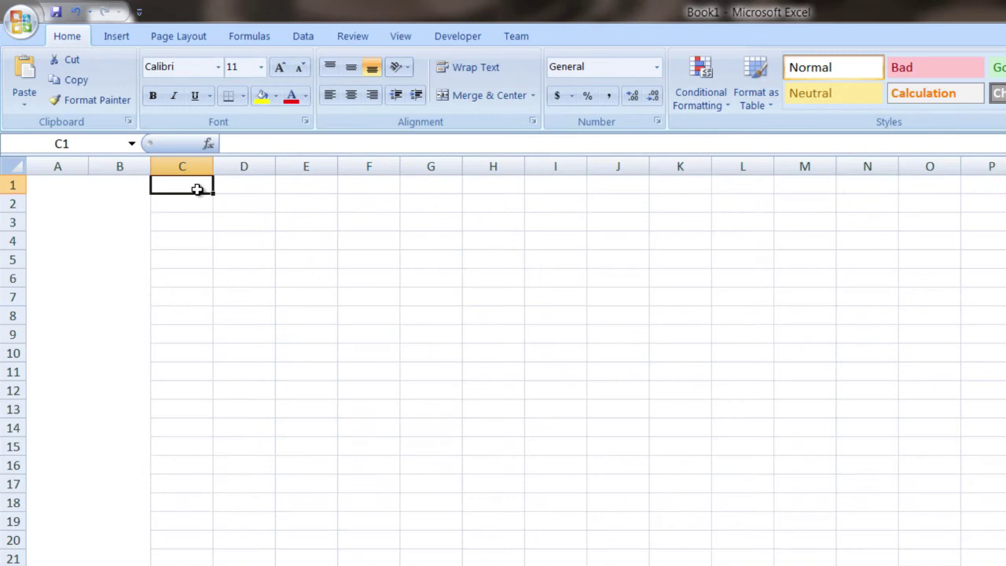
Step: Enter two sample first names in C1 and C2 and their surnames in D1 and D2
text(Mathew)
key(Tab)
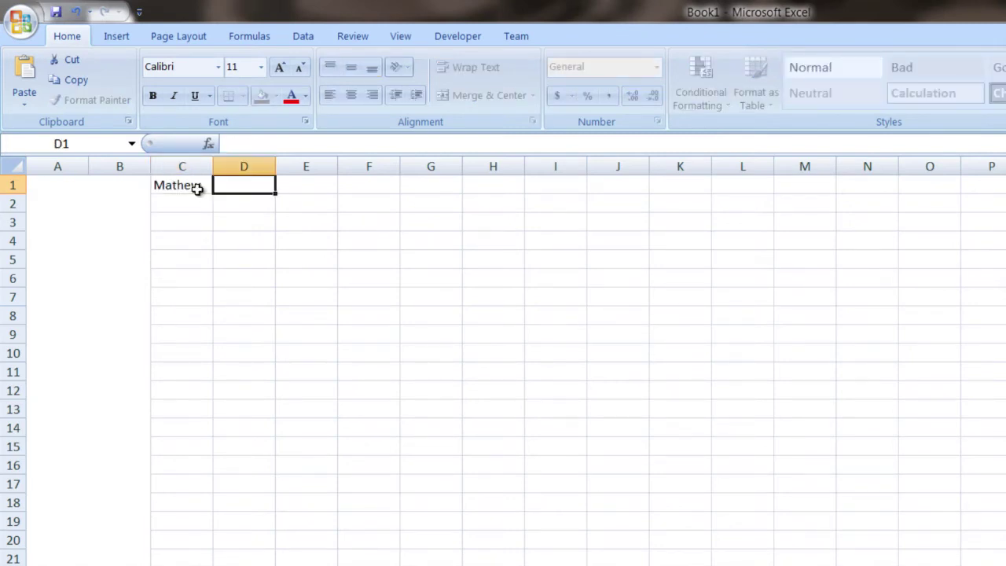
text(Pierce)
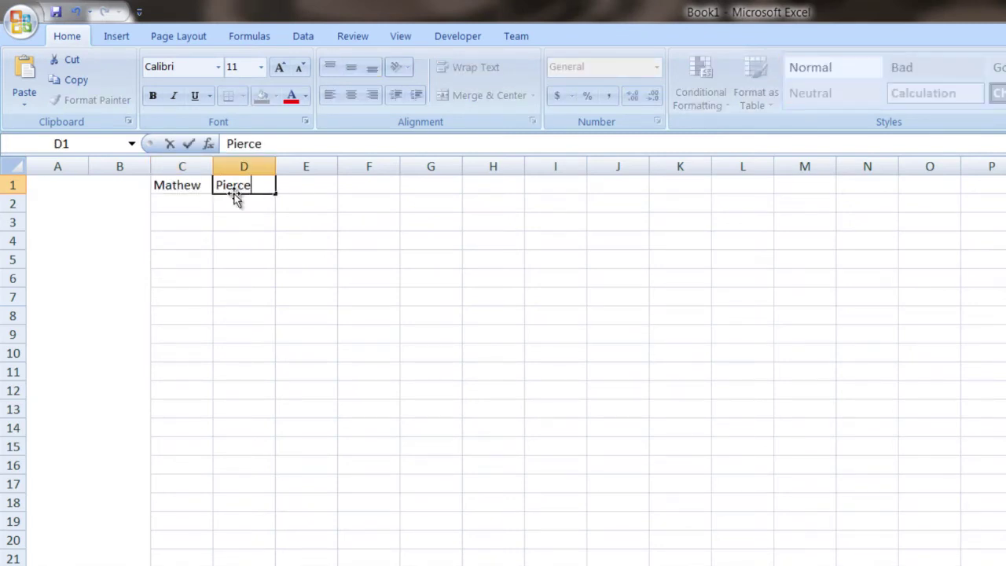
click(182, 189)
click(179, 199)
text(Jo)
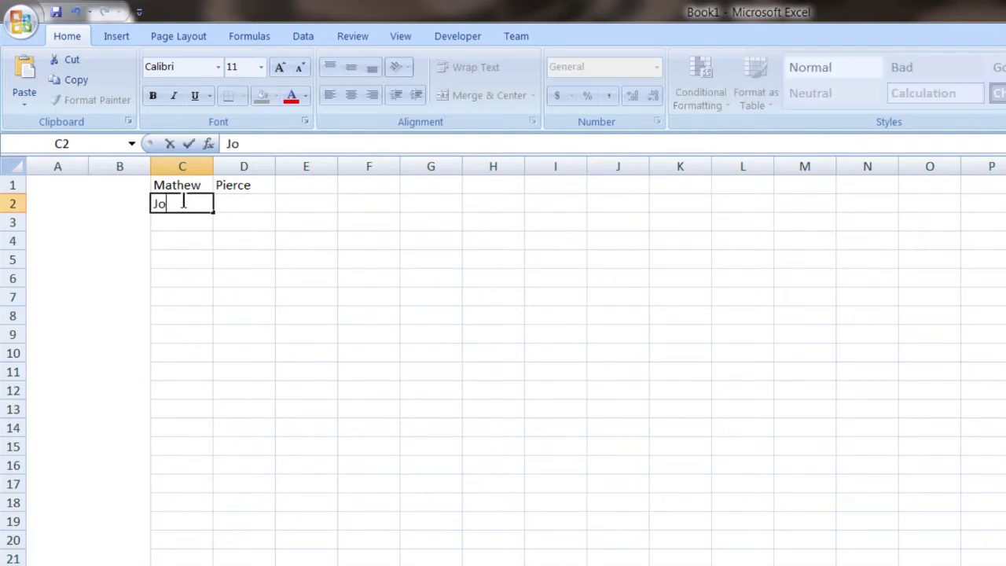
text(hn)
key(Tab)
text(Smith)
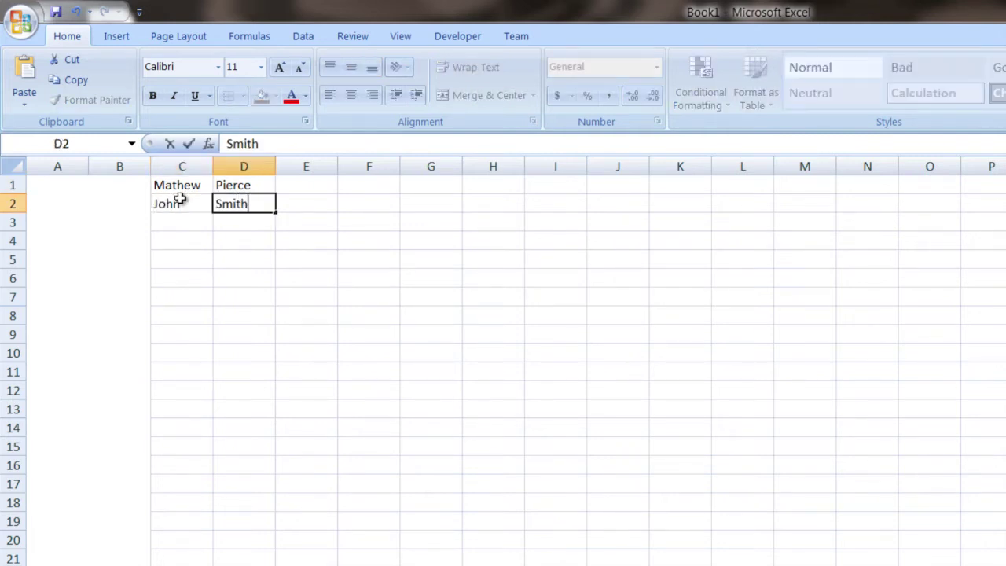
click(307, 205)
click(301, 187)
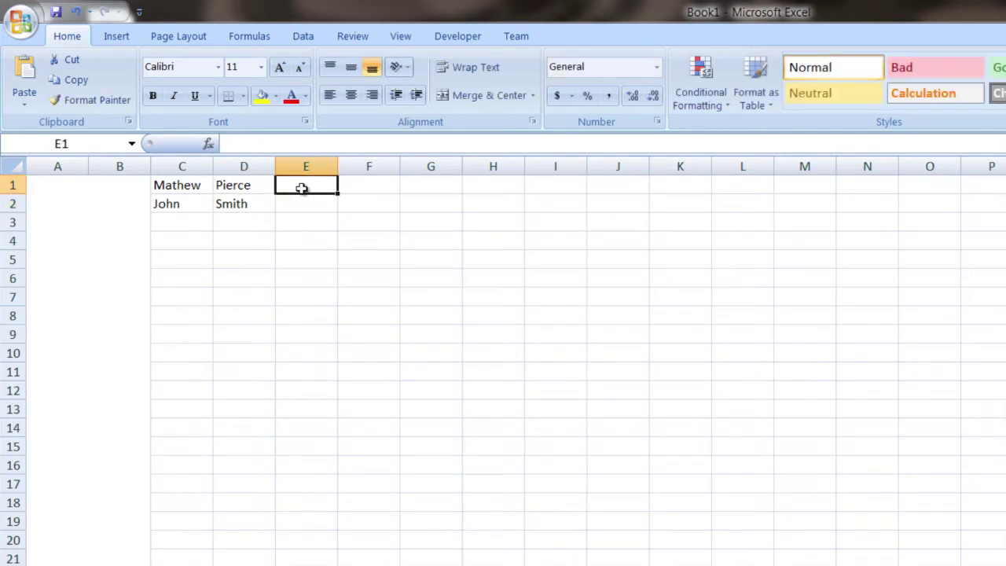
Step: Build =CONCATENATE(C1,D1) in E1 through Function Arguments, with Text1 C1 and Text2 D1
click(208, 144)
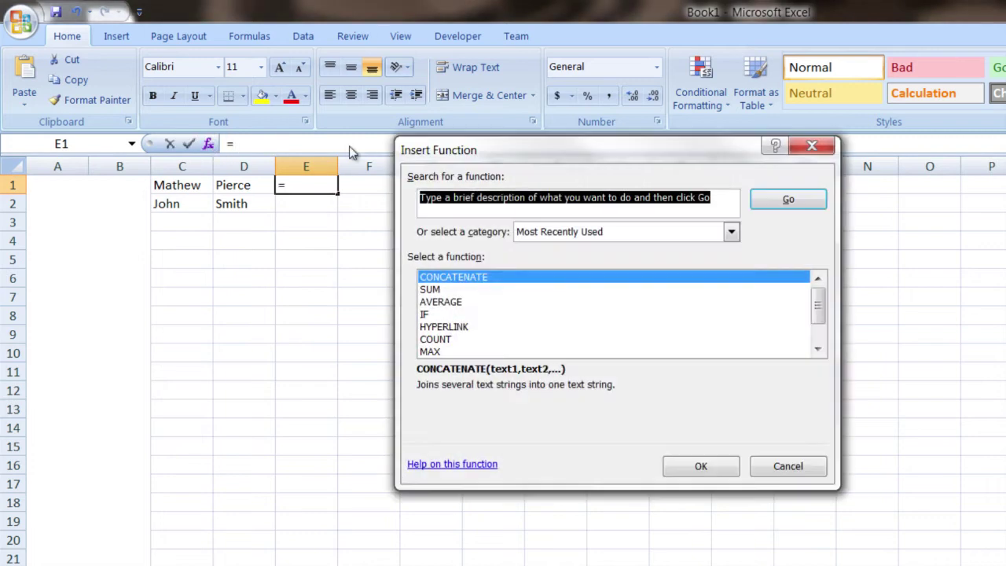
double_click(445, 276)
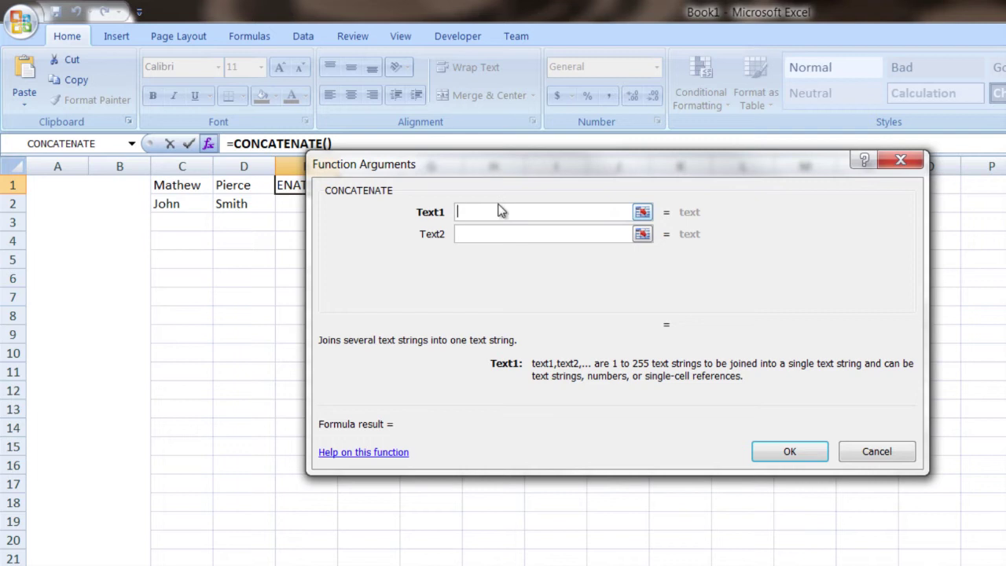
click(643, 212)
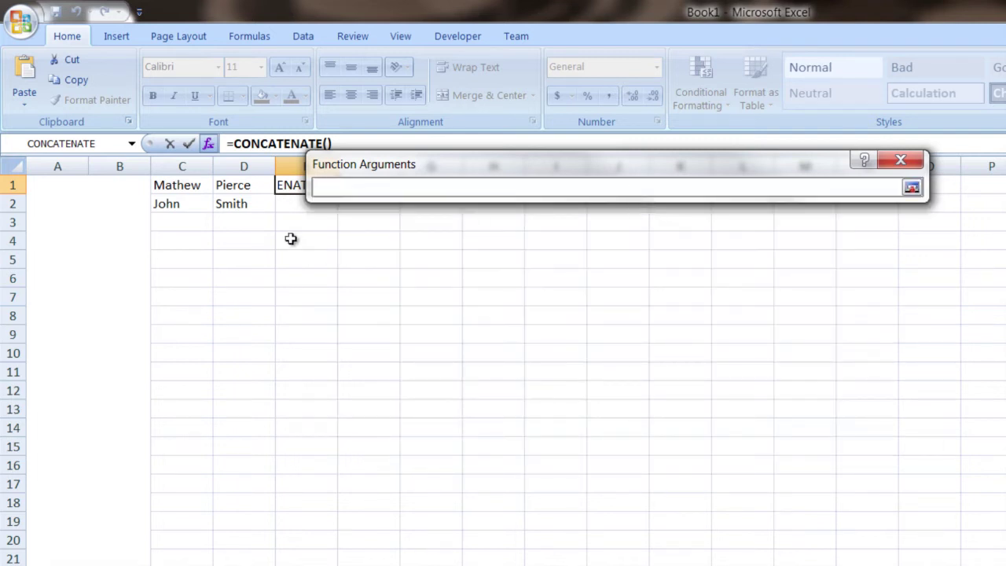
click(191, 187)
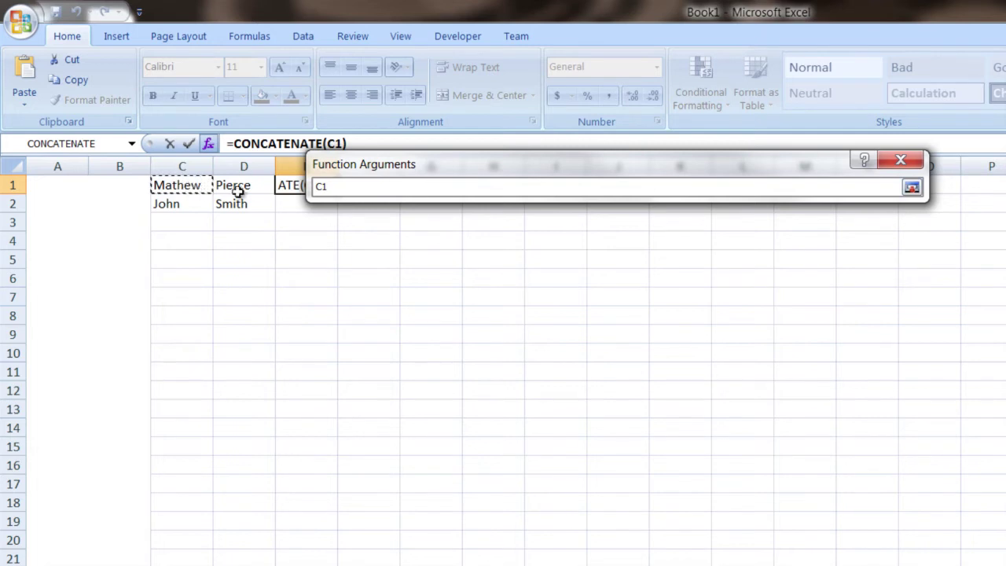
key(Return)
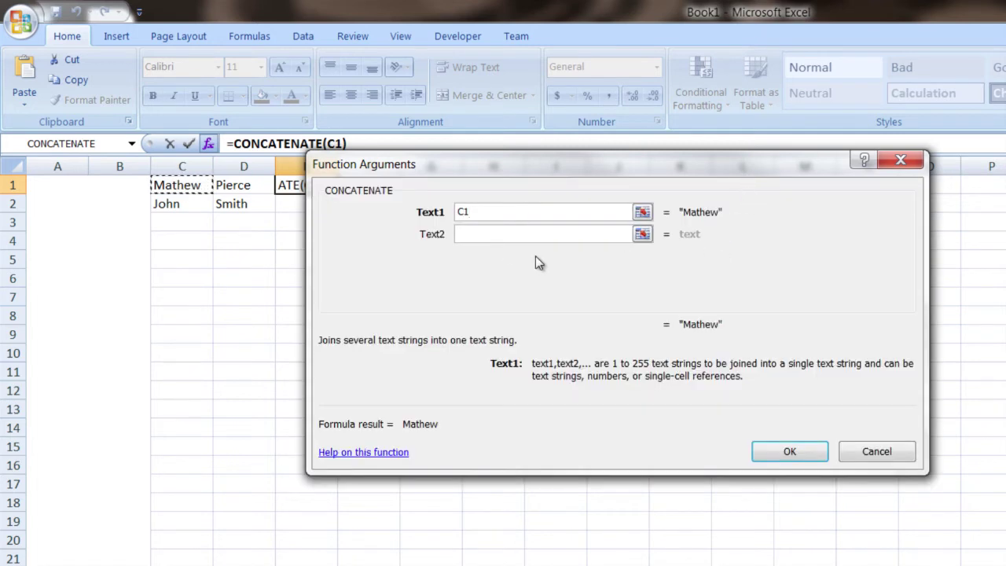
click(644, 234)
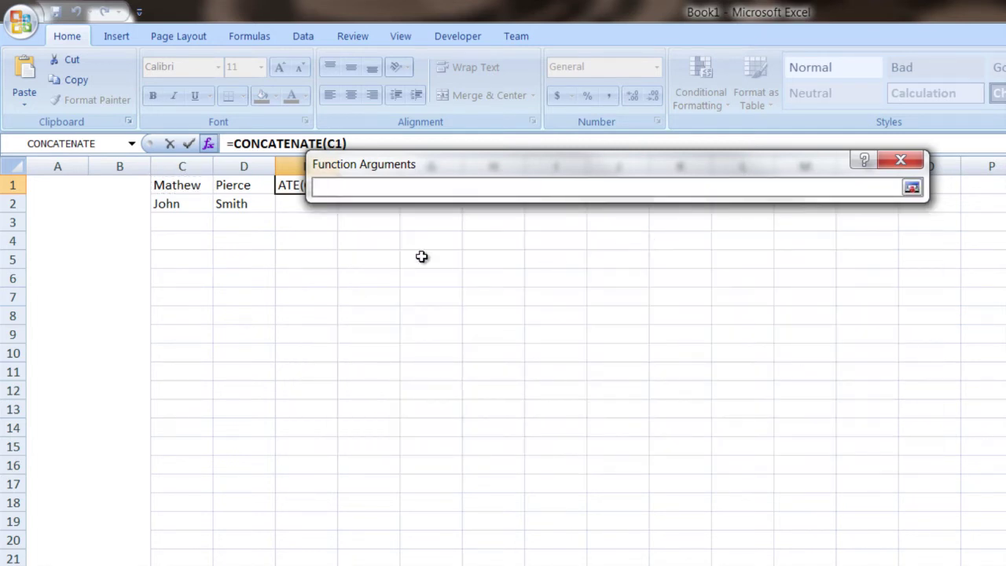
click(240, 188)
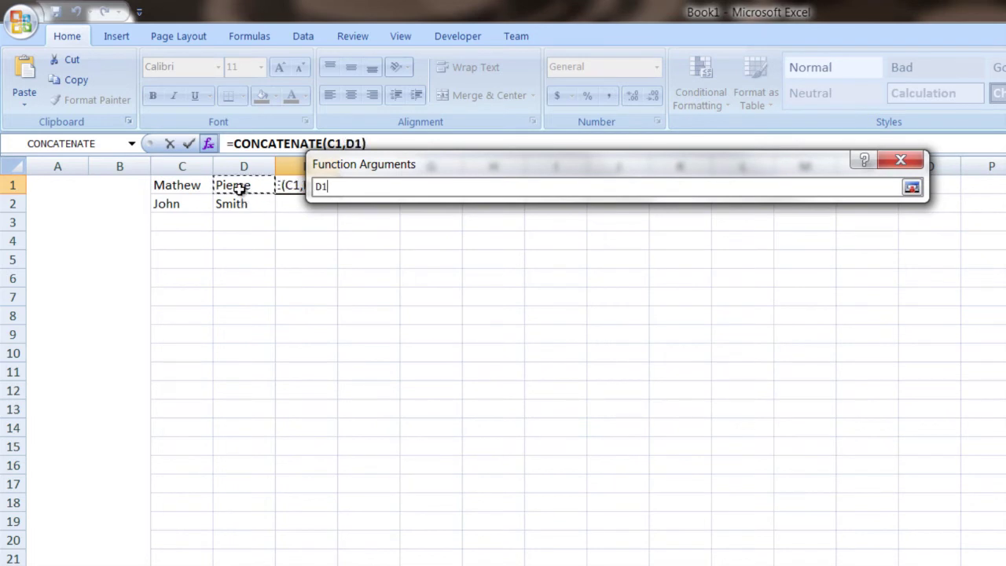
key(Return)
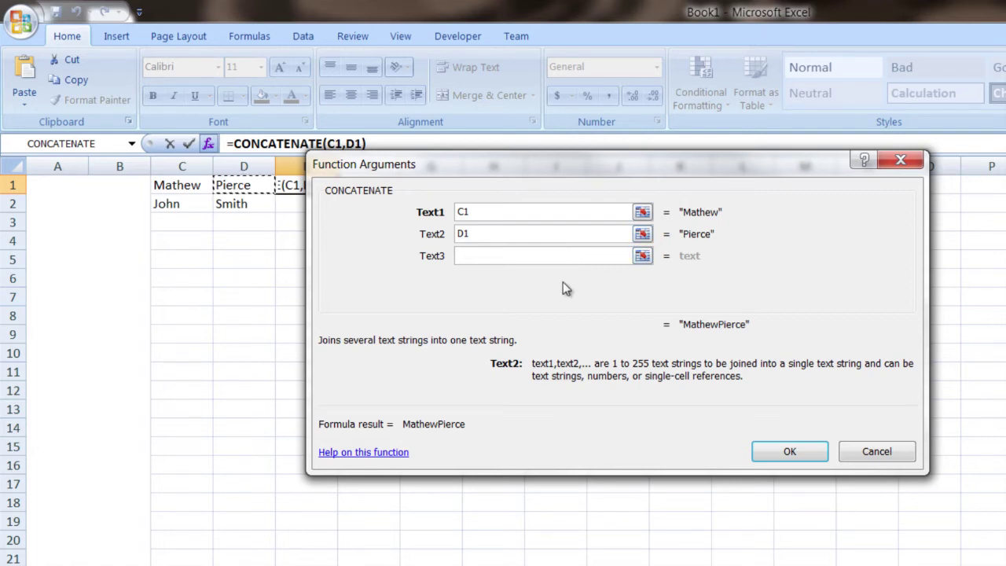
click(788, 448)
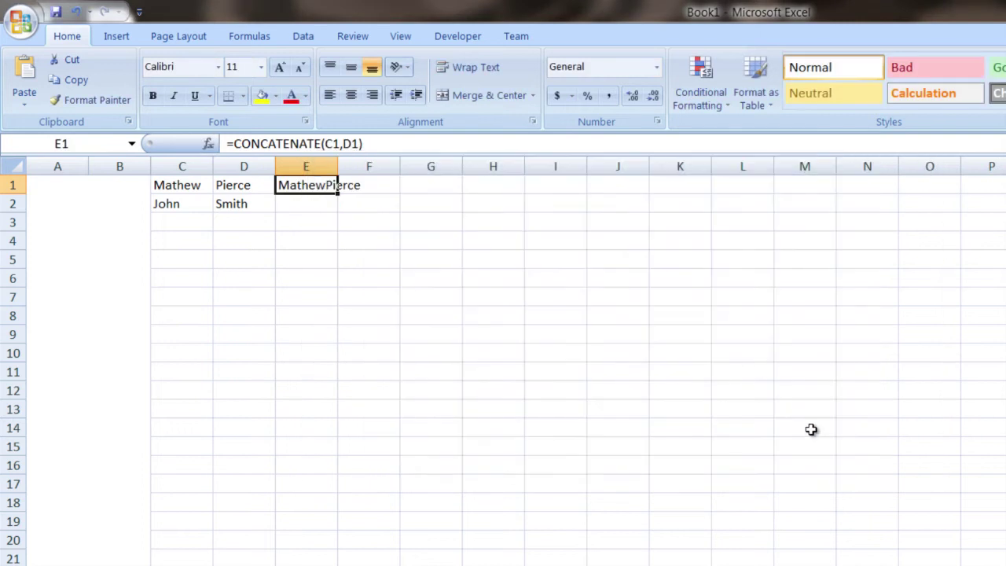
Step: Widen column E, then start a CONCATENATE formula in F1 with C1 as Text1
double_click(336, 166)
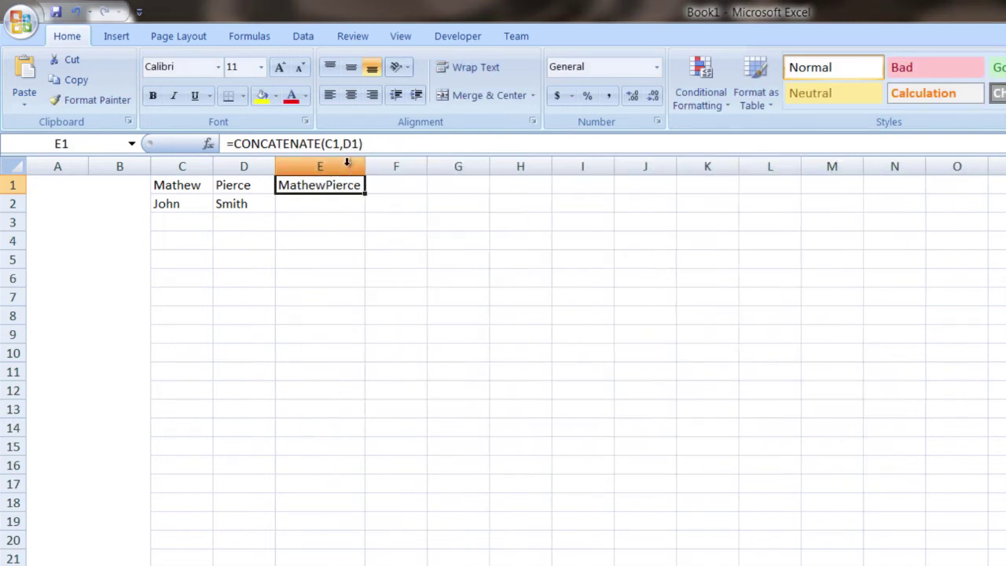
click(394, 189)
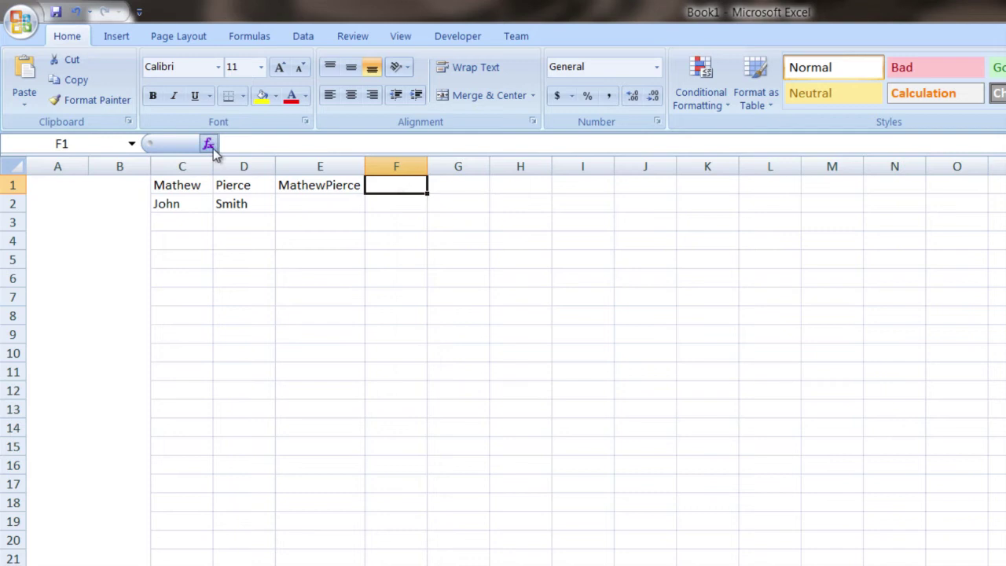
click(208, 144)
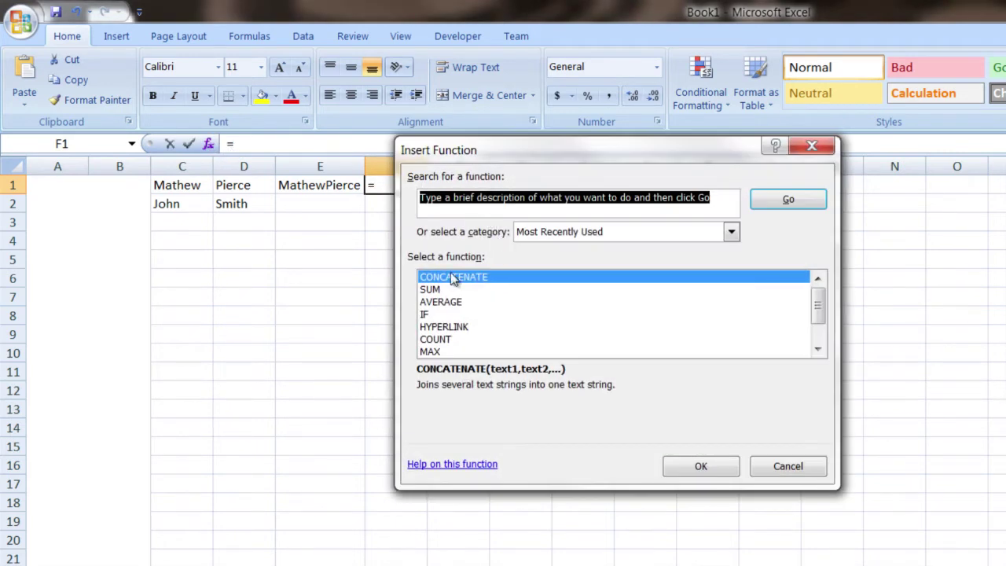
double_click(455, 277)
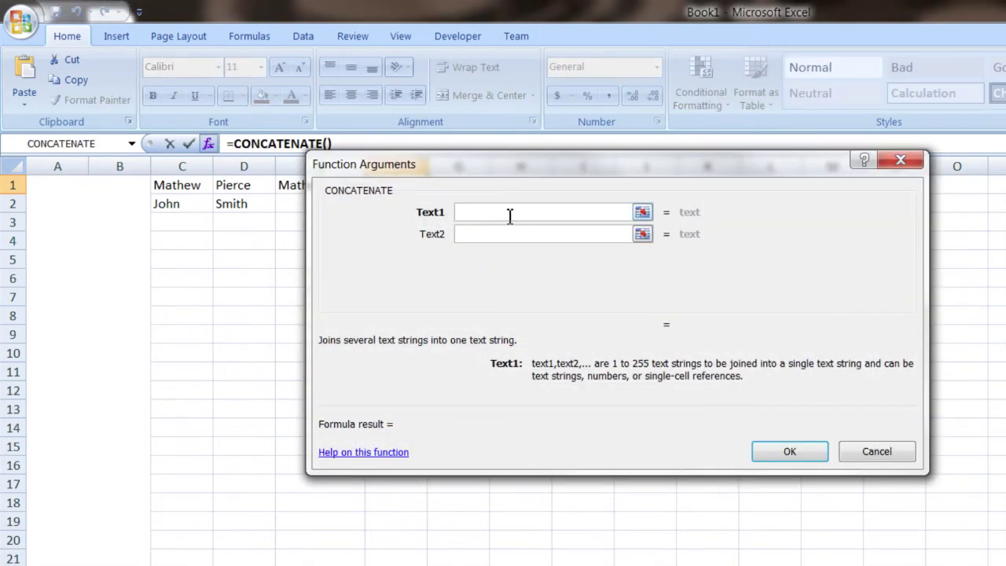
click(642, 212)
click(189, 191)
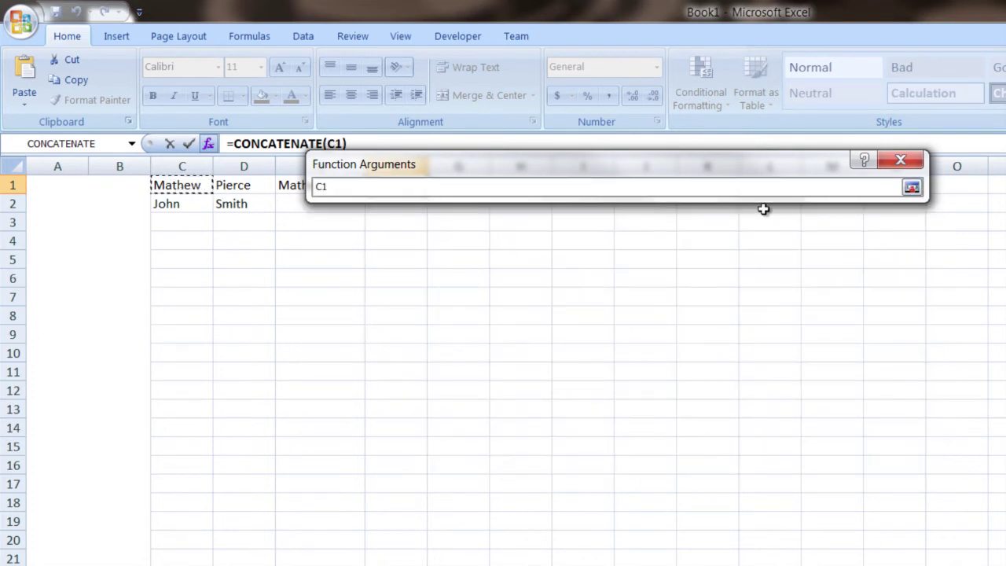
key(Return)
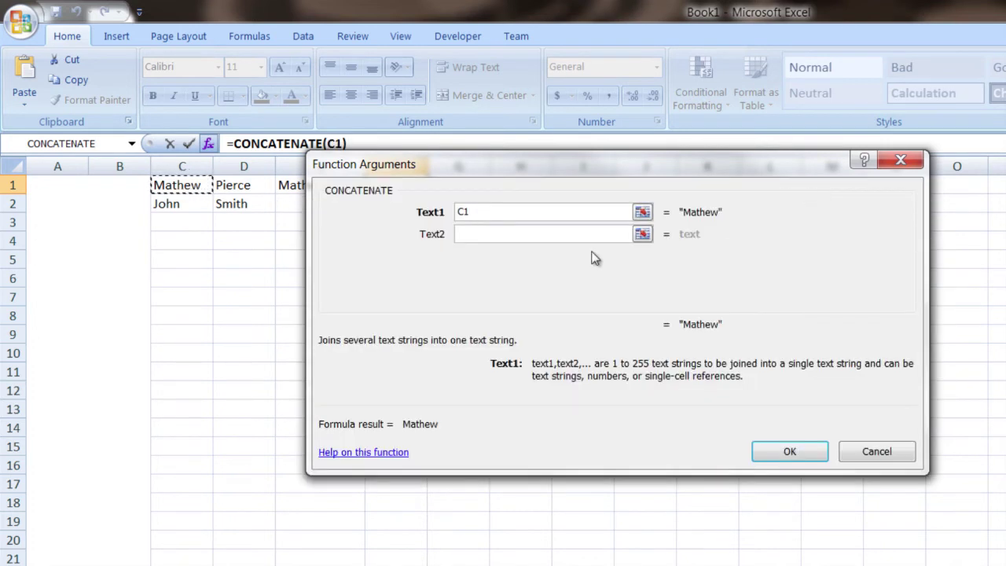
Step: Set Text2 to a quoted space " " and Text3 to D1, confirming =CONCATENATE(C1," ",D1)
click(519, 236)
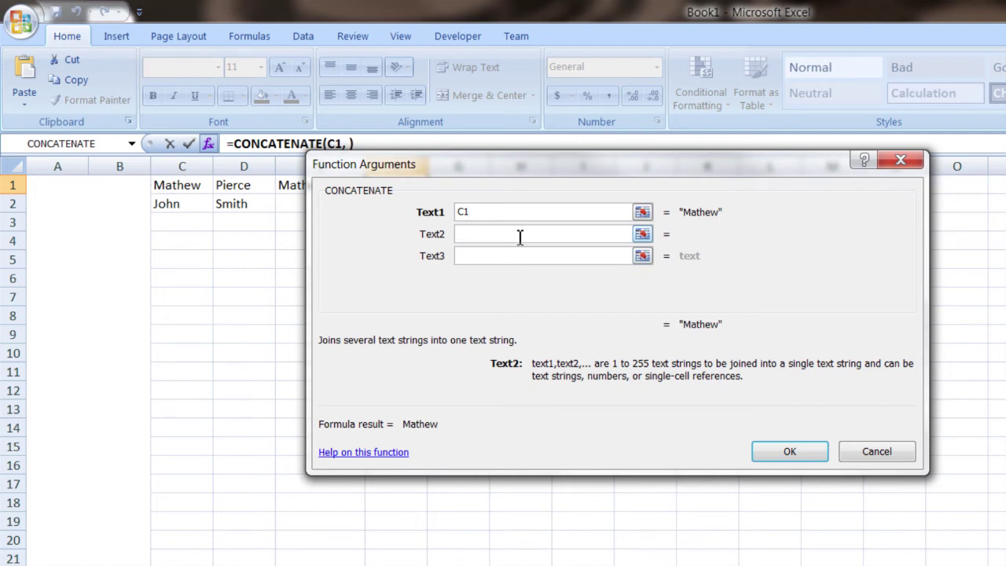
key(Home)
text(")
key(End)
text(")
click(492, 257)
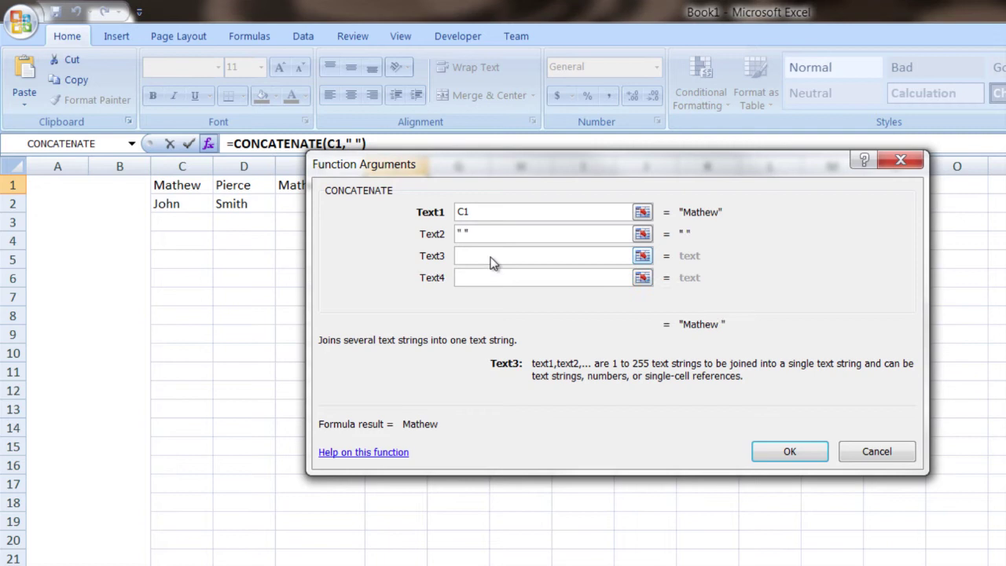
click(237, 187)
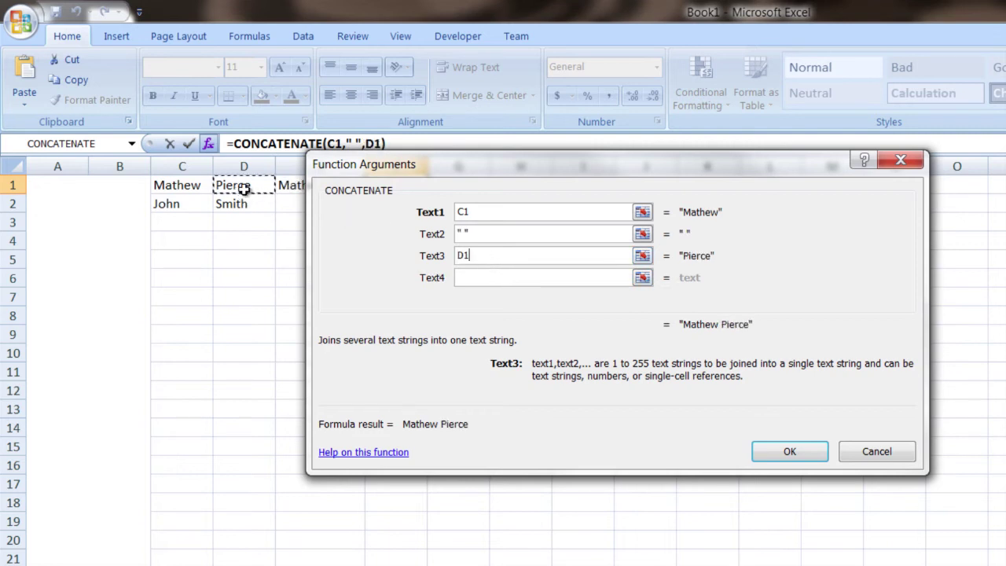
click(787, 445)
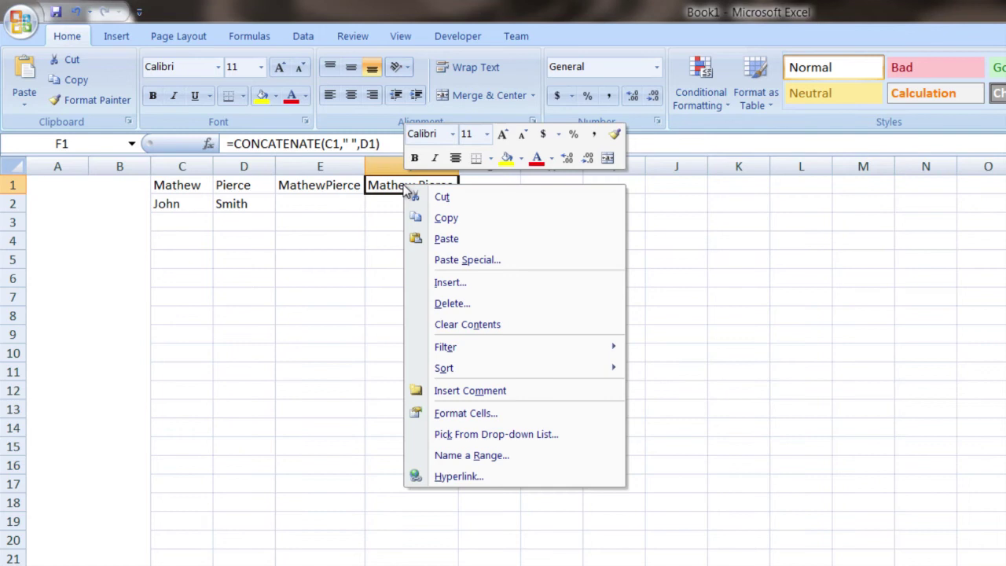
Step: Copy F1's formula, paste it into all of column F, then check F4 and F2
click(414, 218)
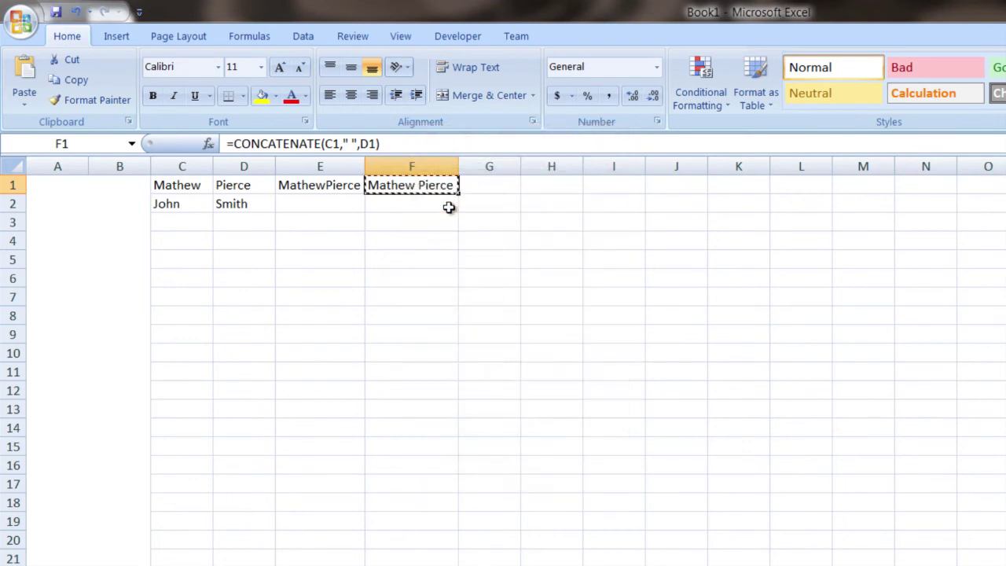
click(409, 166)
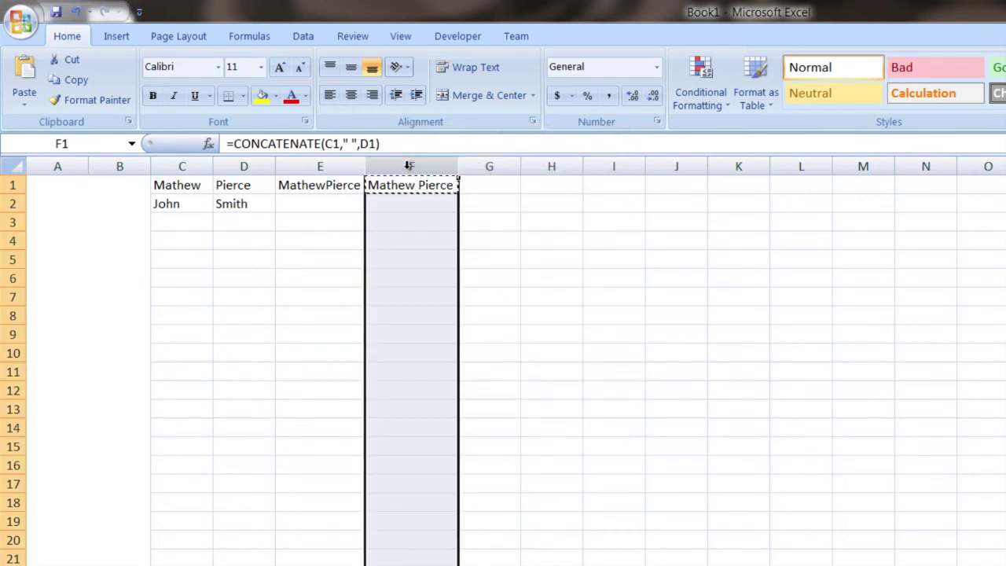
right_click(409, 167)
click(452, 224)
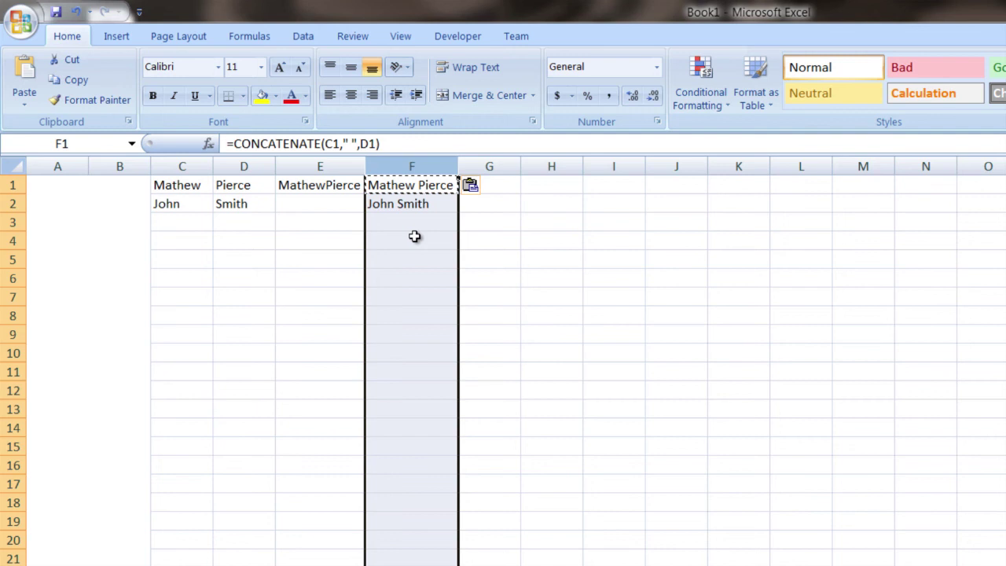
click(414, 235)
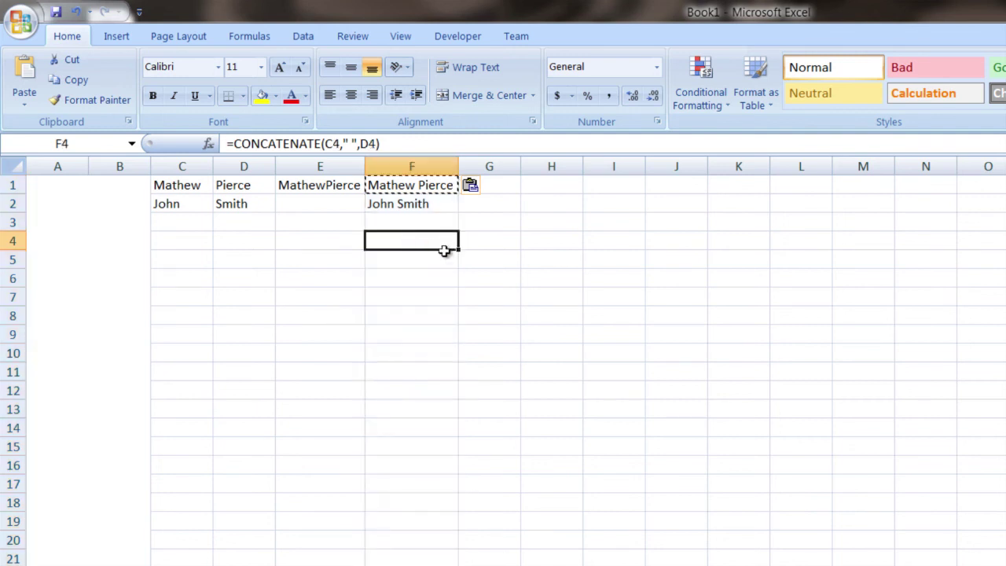
click(396, 204)
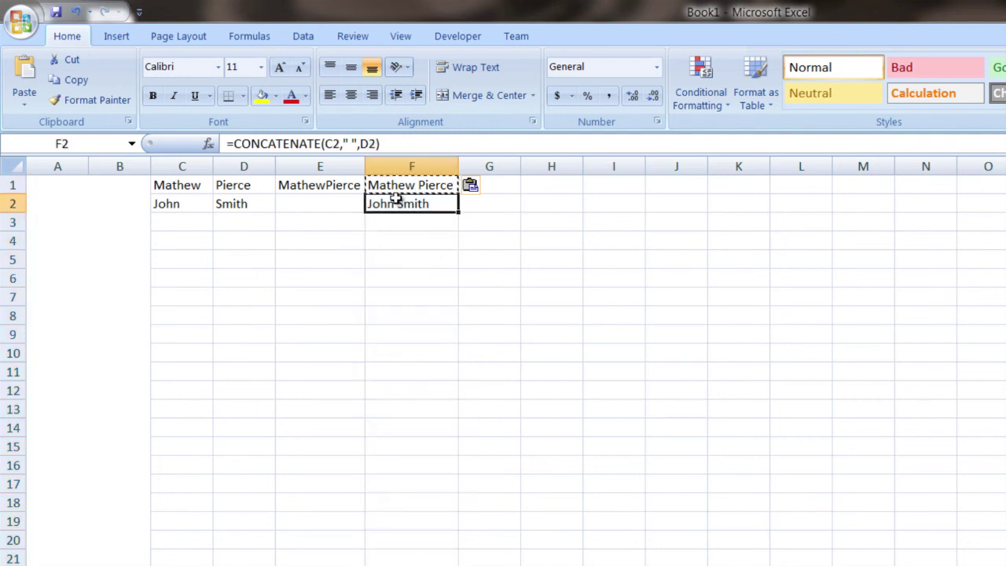
Step: Enter a third sample first name in C3 and surname in D3, so F3 joins them
click(197, 220)
double_click(196, 220)
text(Jon)
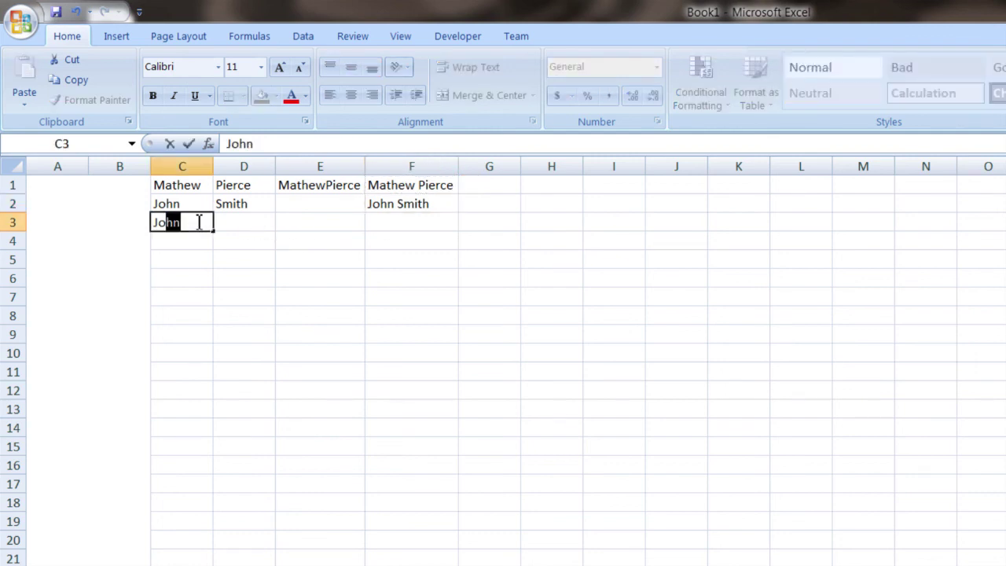
key(BackSpace)
text(gn)
key(Tab)
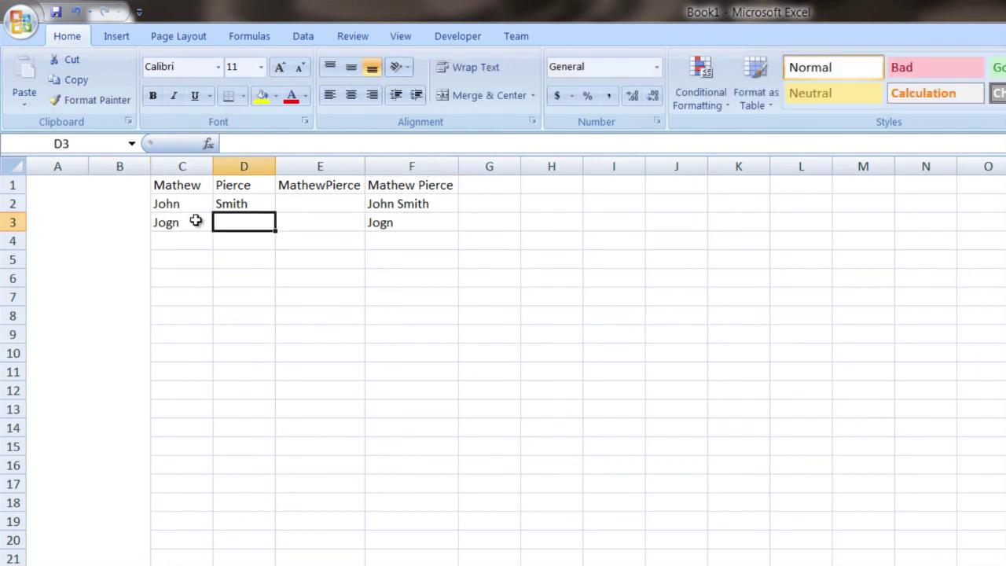
text(Doe)
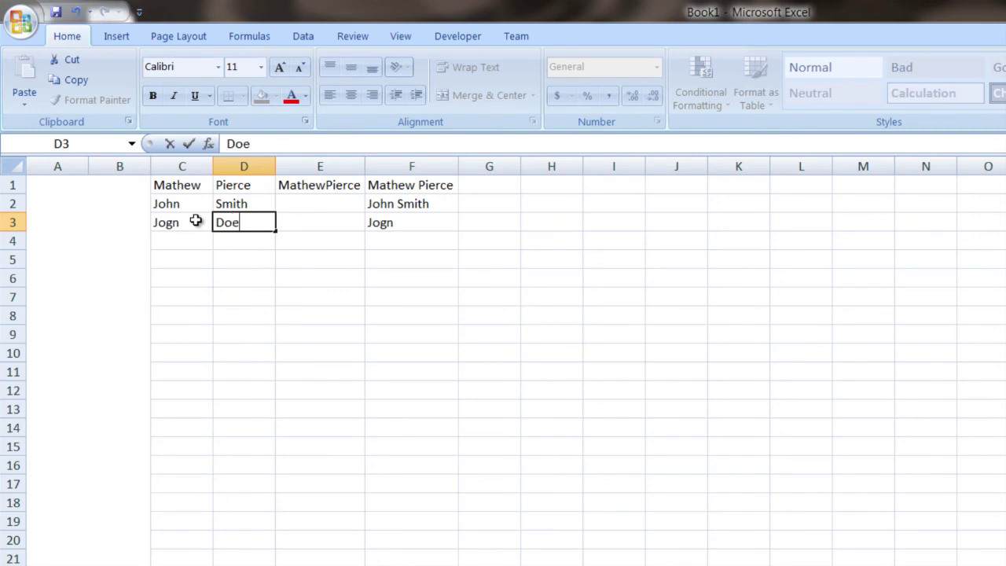
key(Return)
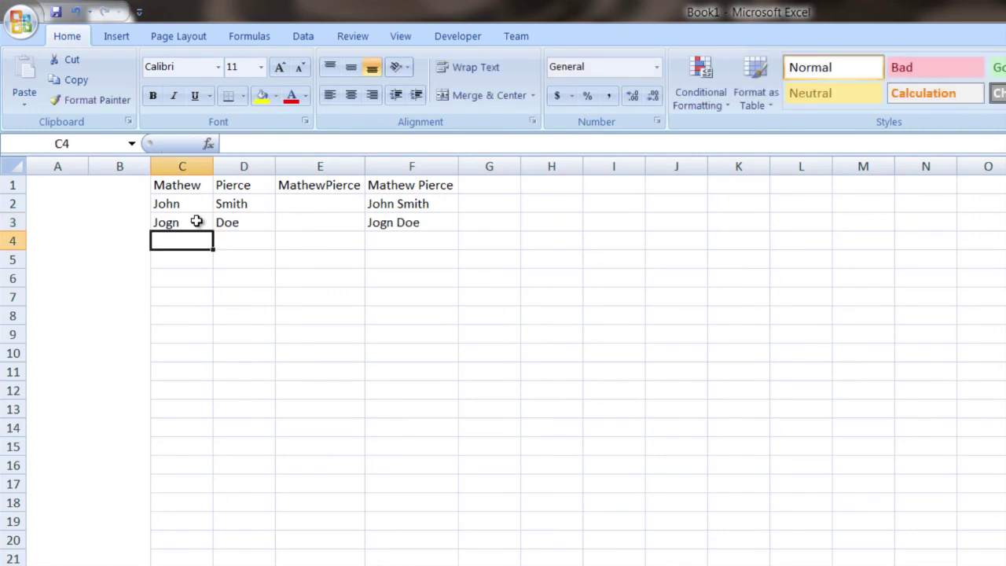